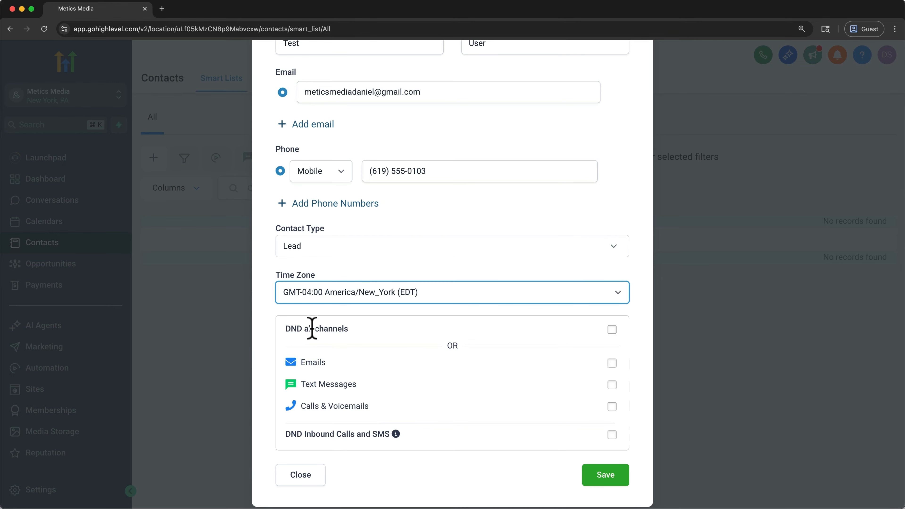
Step: Save the new contact and hide the empty fields in its record
left_click(587, 484)
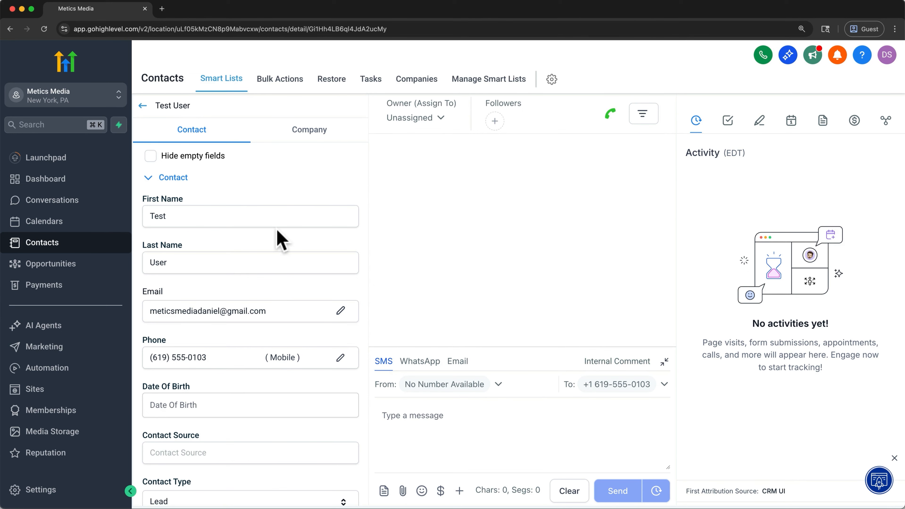
left_click(151, 156)
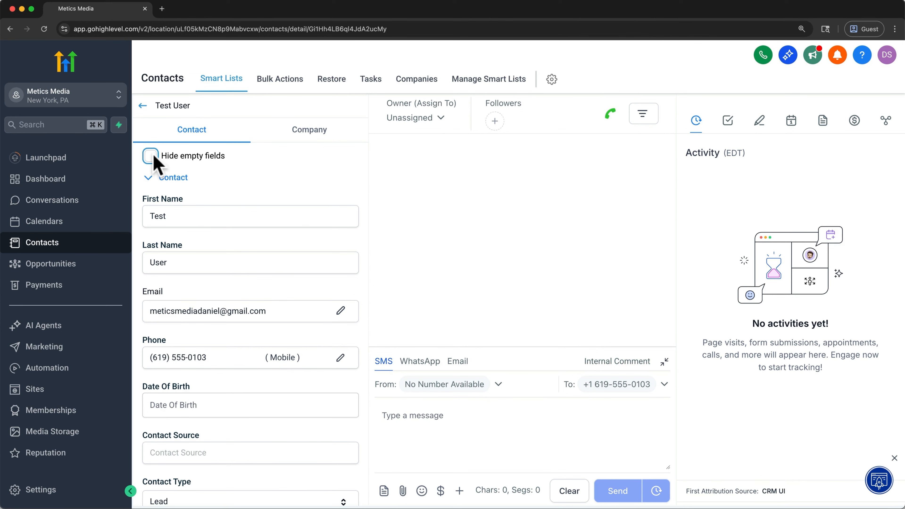
left_click(154, 159)
left_click(154, 160)
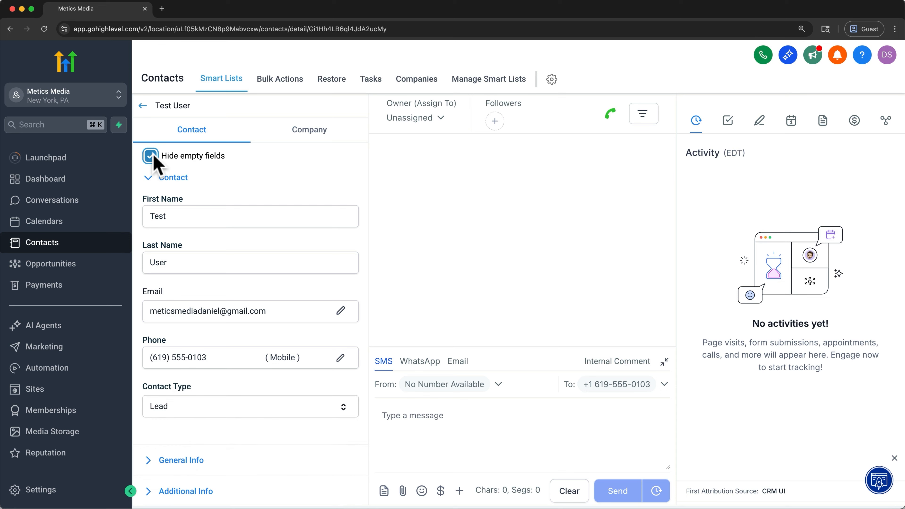
Step: Create a new company named "Dan's Podcast Agency" and attach it to the contact
left_click(301, 135)
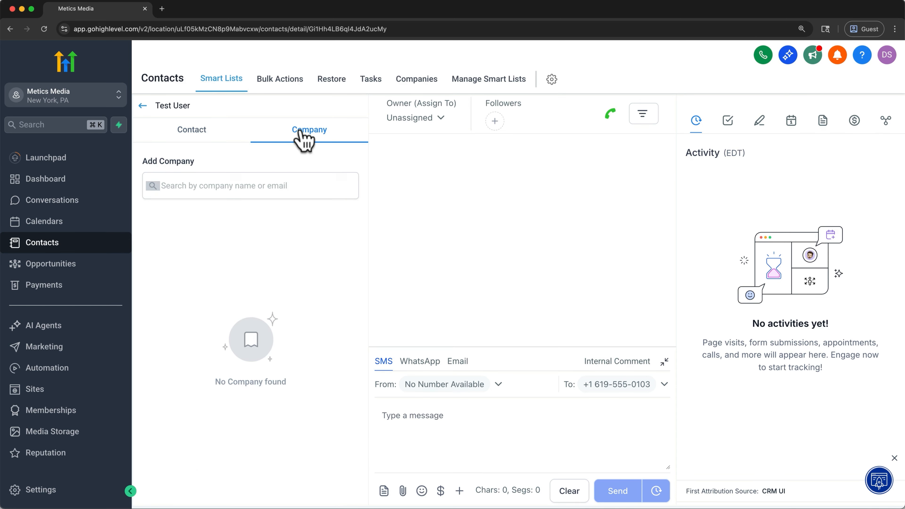
left_click(278, 185)
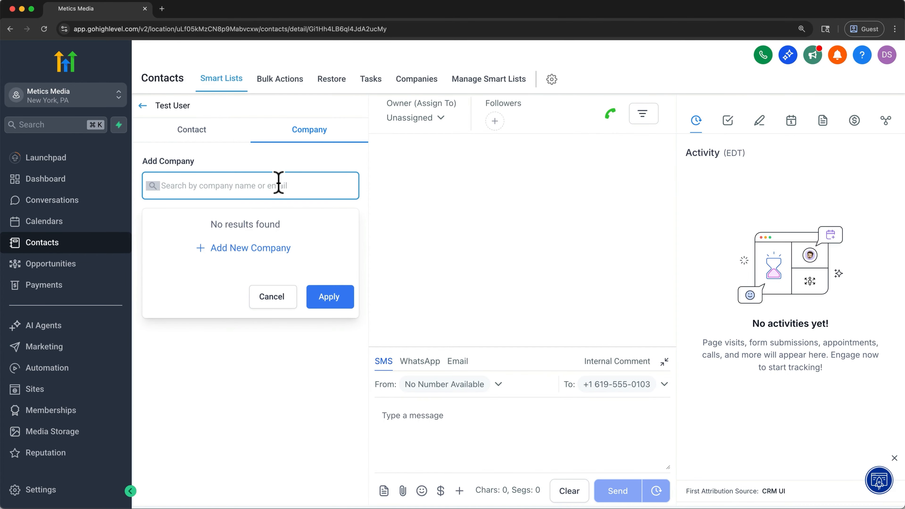
left_click(262, 249)
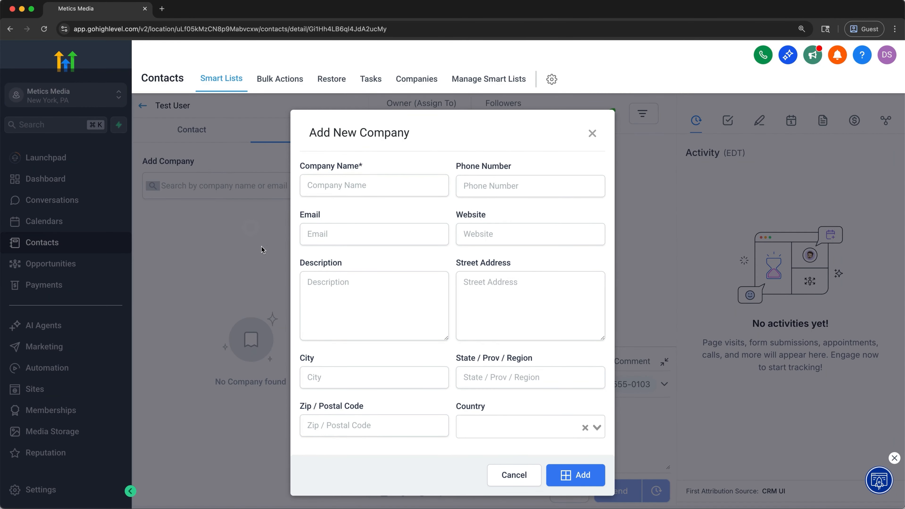
left_click(326, 191)
type("Dan's Podcast Agency")
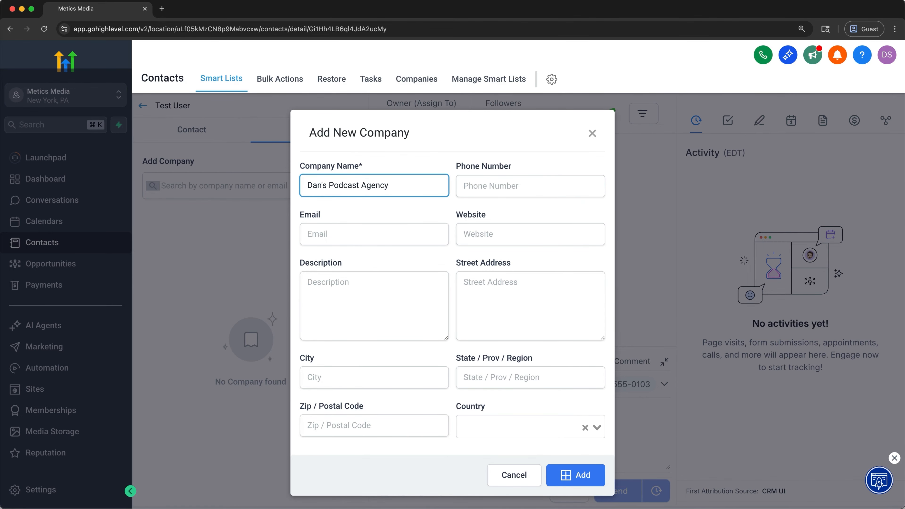
left_click(573, 478)
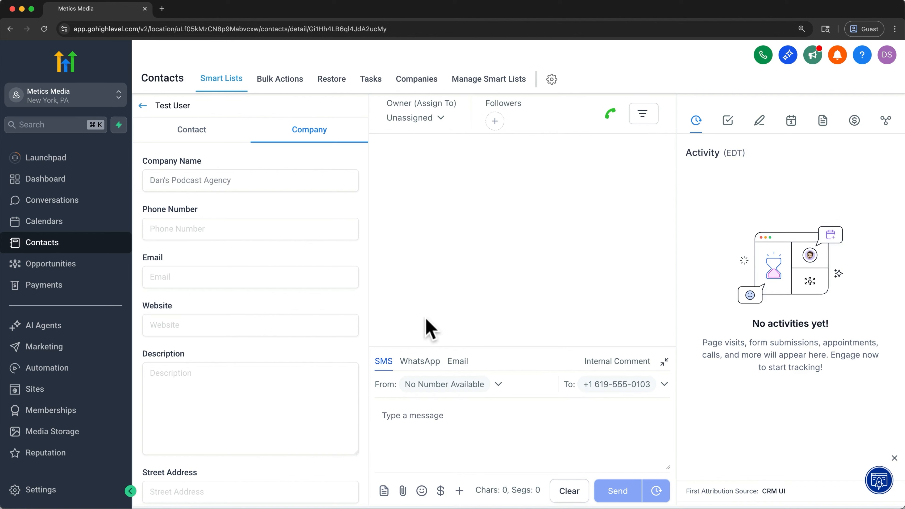
Step: Look through the contact's WhatsApp and email composers and its tasks, notes, appointments, documents, payments, associations and activity
left_click(416, 364)
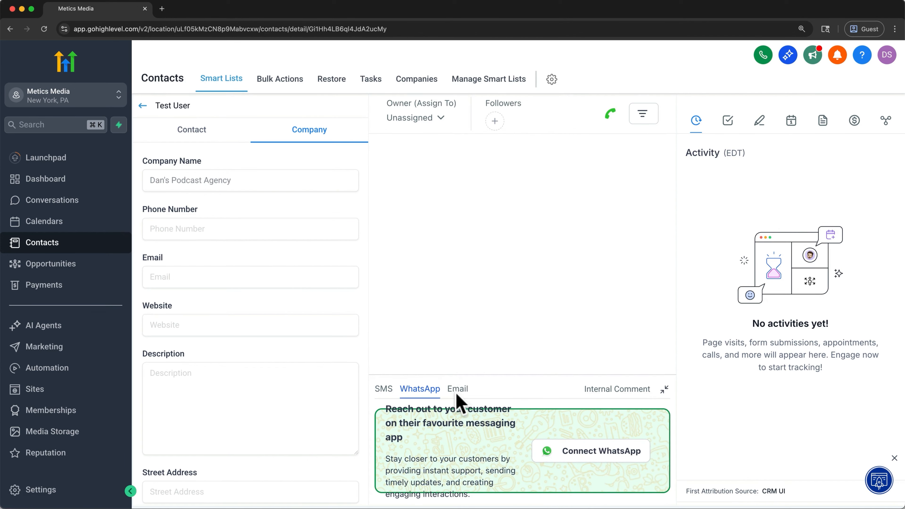
left_click(457, 394)
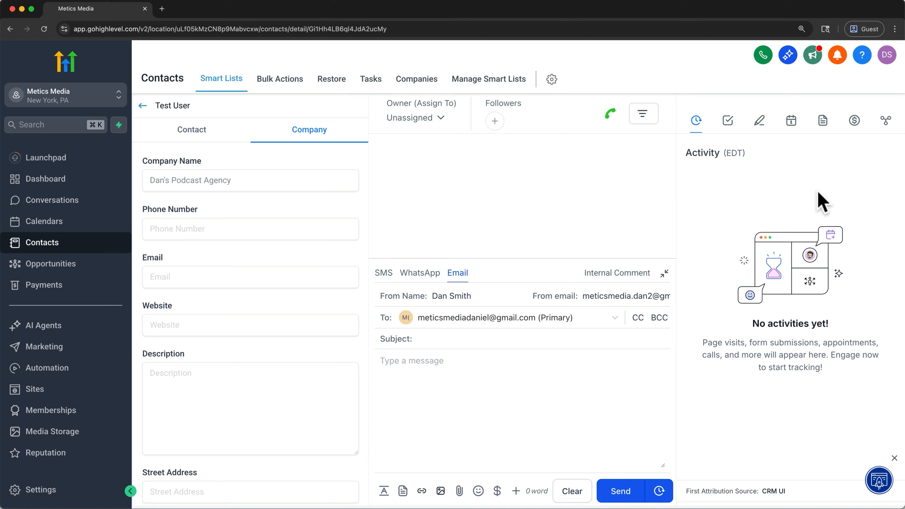
left_click(728, 122)
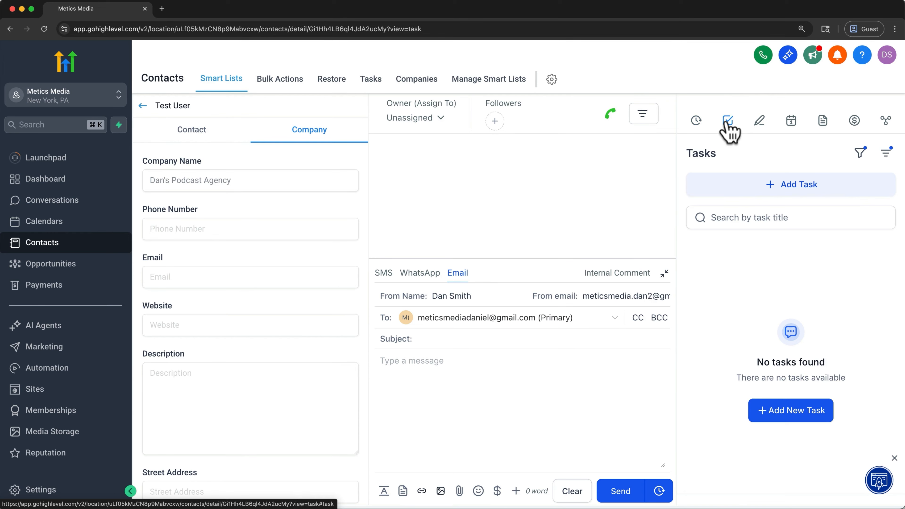
left_click(760, 121)
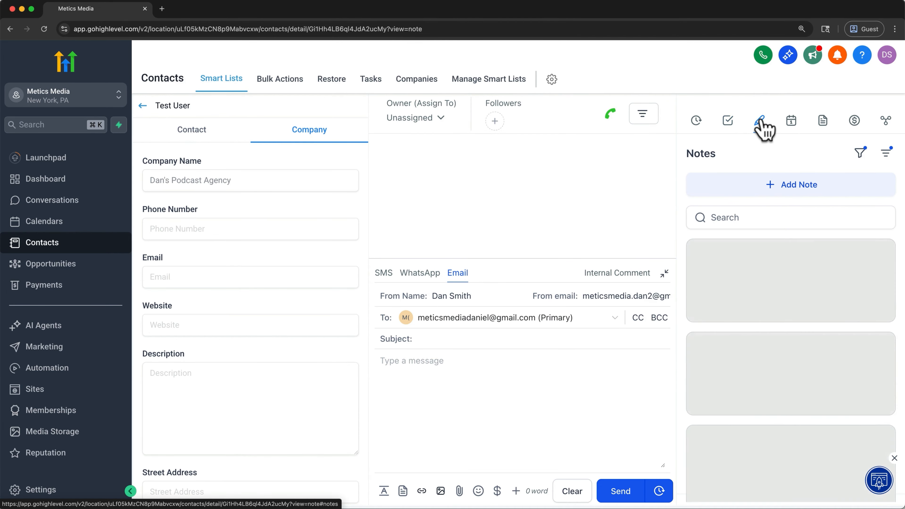
left_click(791, 121)
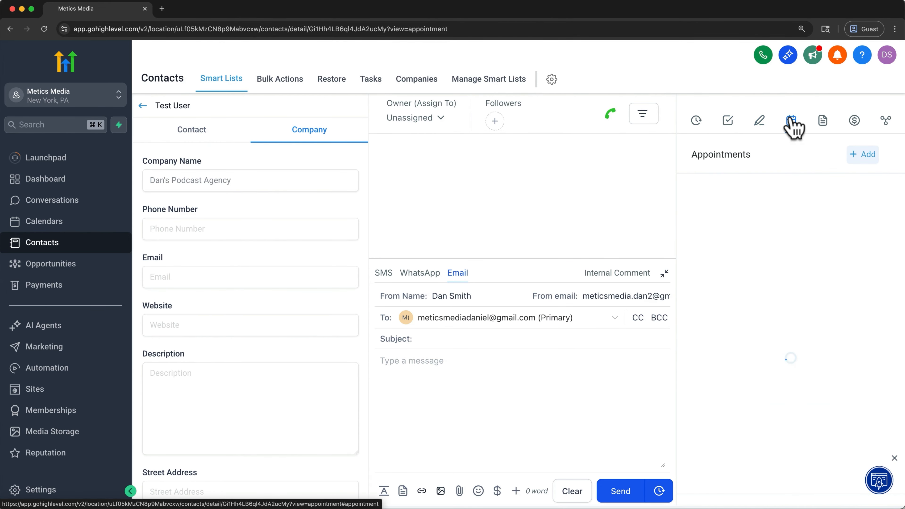
left_click(821, 125)
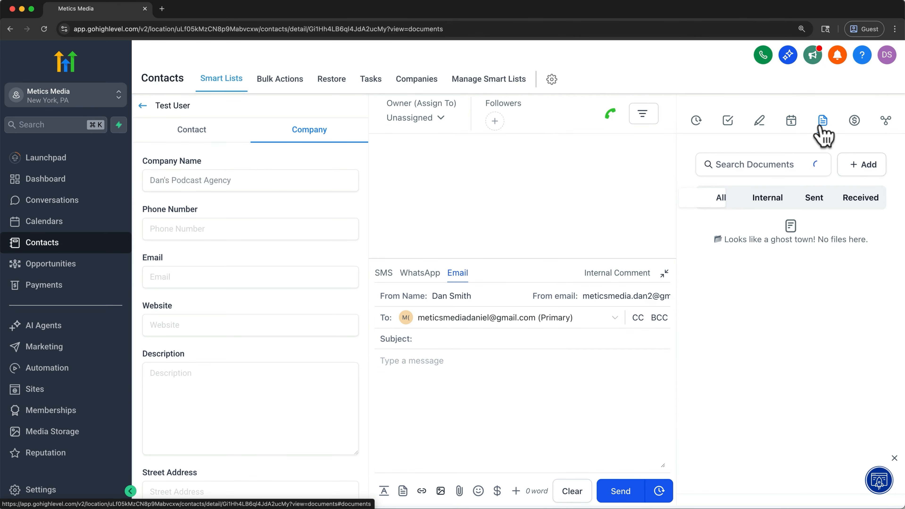
left_click(854, 122)
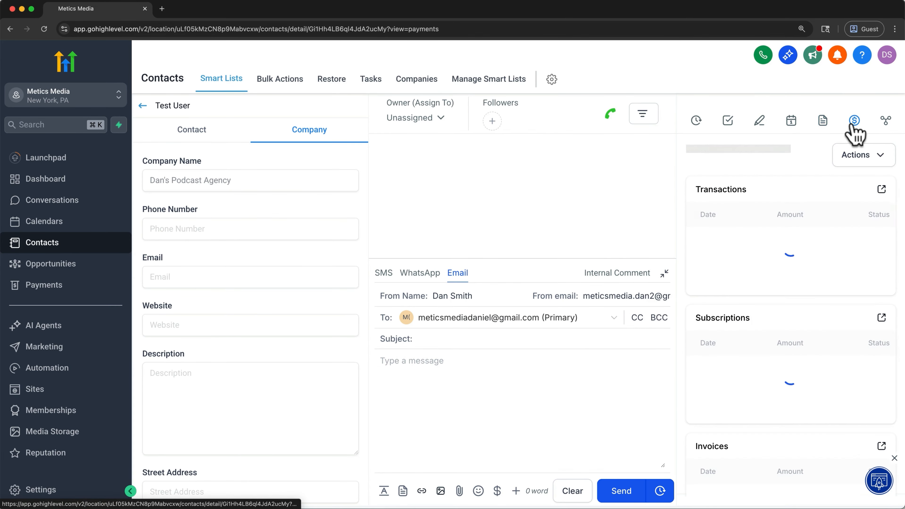
left_click(884, 125)
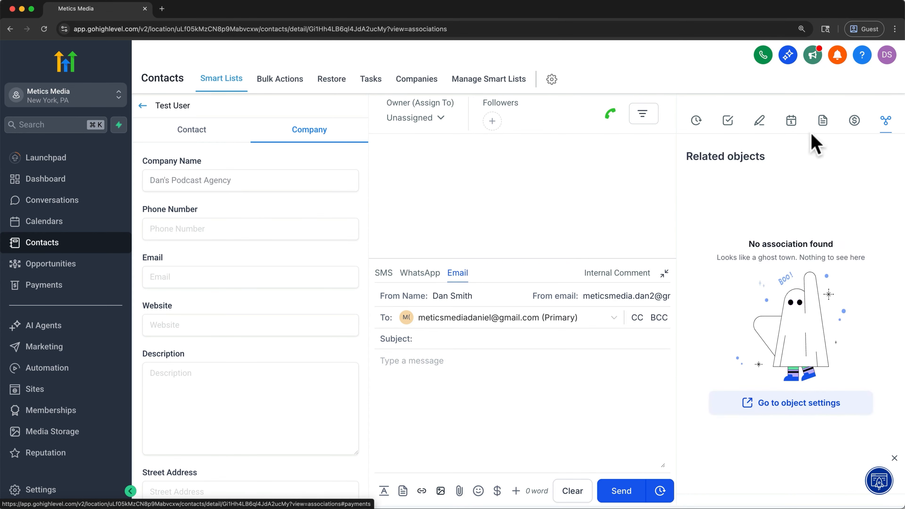
left_click(700, 118)
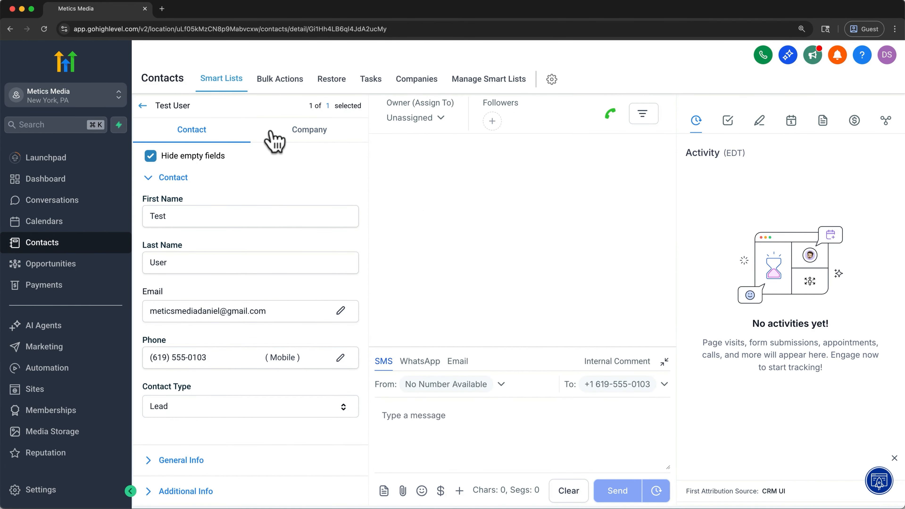
Step: Return to the contact list and start an import with Contacts as the object, proceeding to the file upload stage
left_click(220, 95)
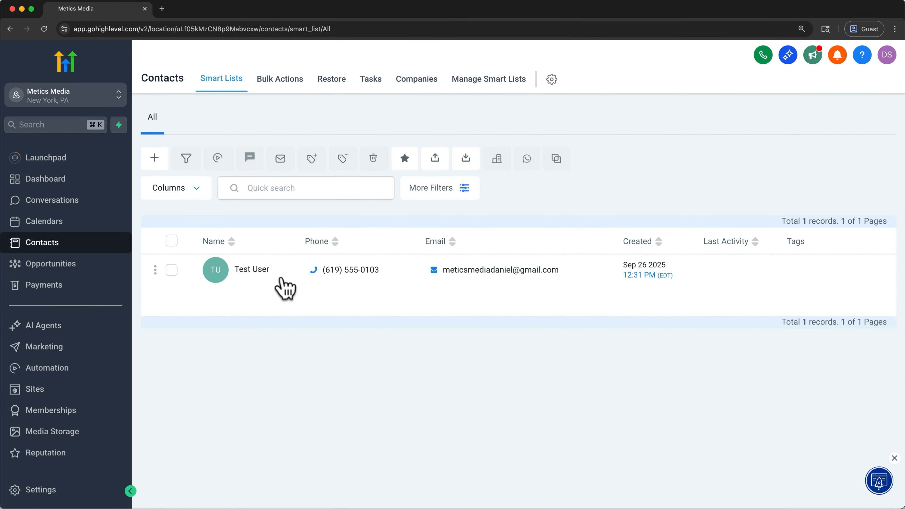
left_click(474, 165)
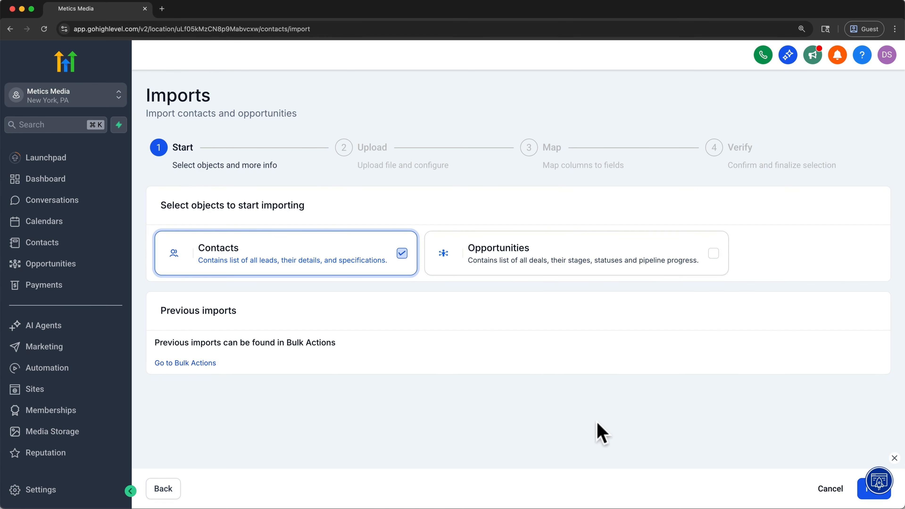
left_click(894, 458)
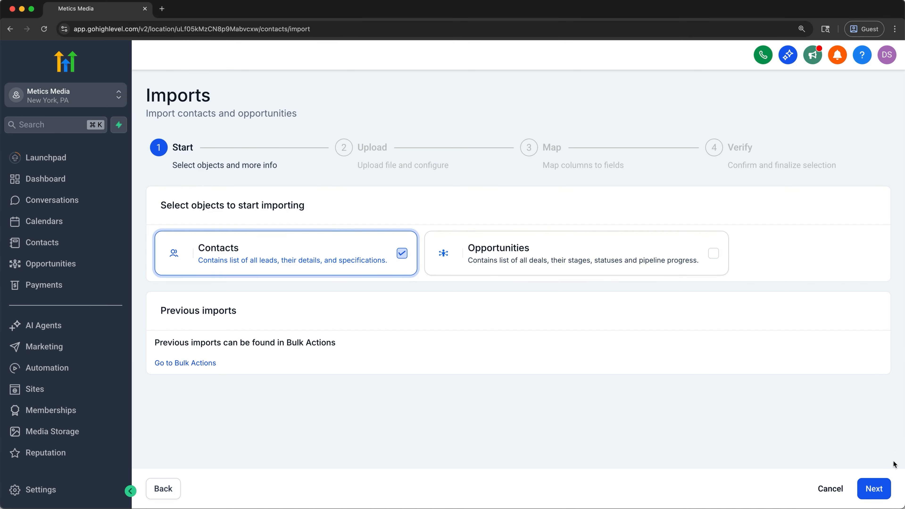
left_click(875, 490)
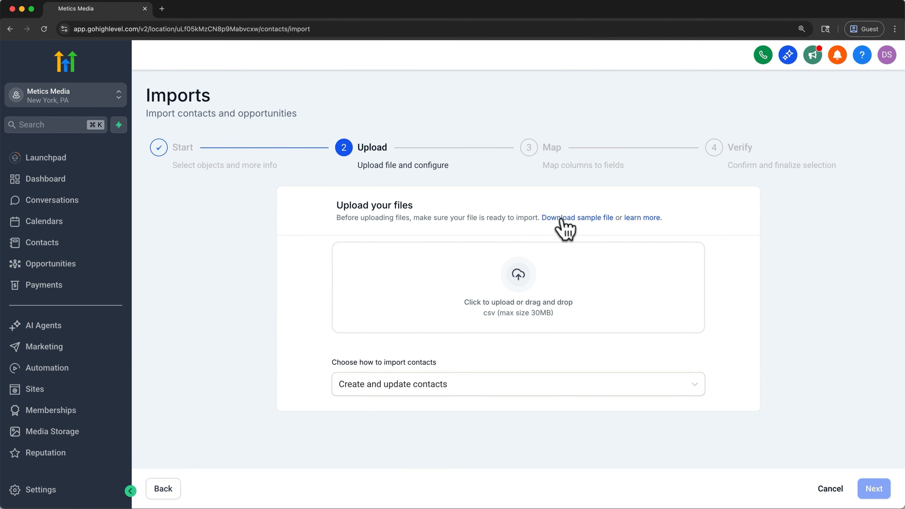
Step: Download the sample import file to Downloads as Sample-File, examine its column layout in the spreadsheet app, and close it
left_click(595, 220)
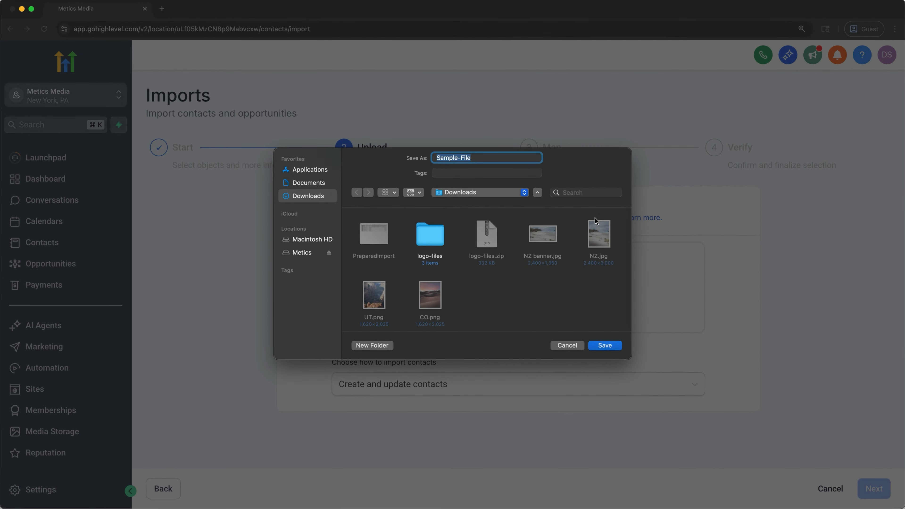
left_click(608, 347)
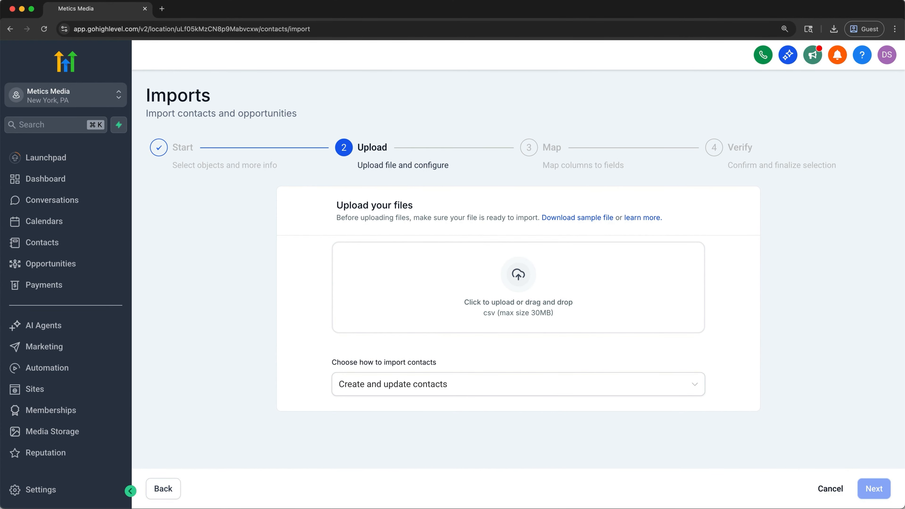
left_click(763, 508)
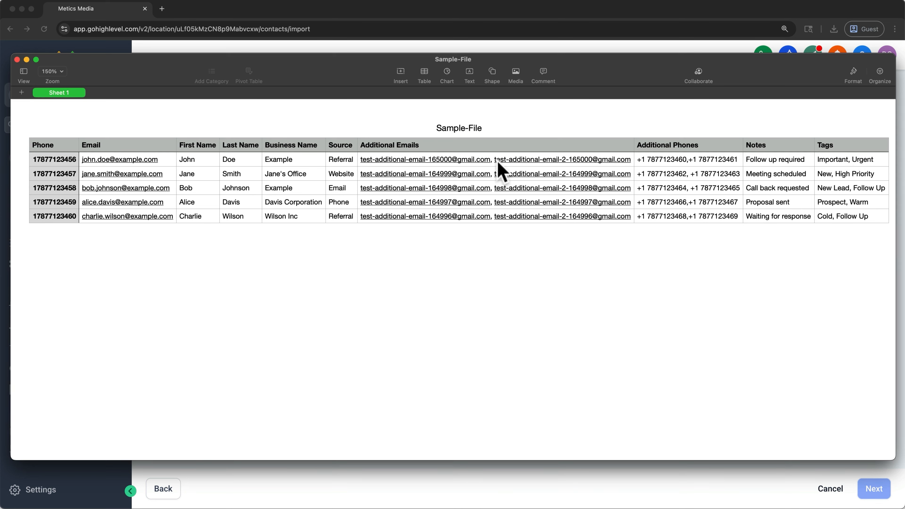
left_click(25, 59)
Step: Upload PreparedImport.csv from the Downloads folder as the contact import file
left_click(400, 281)
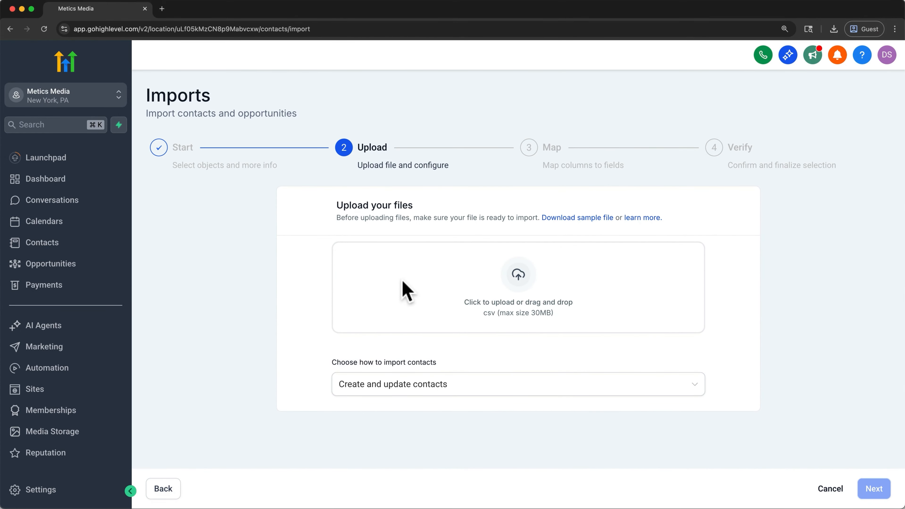
left_click(444, 287)
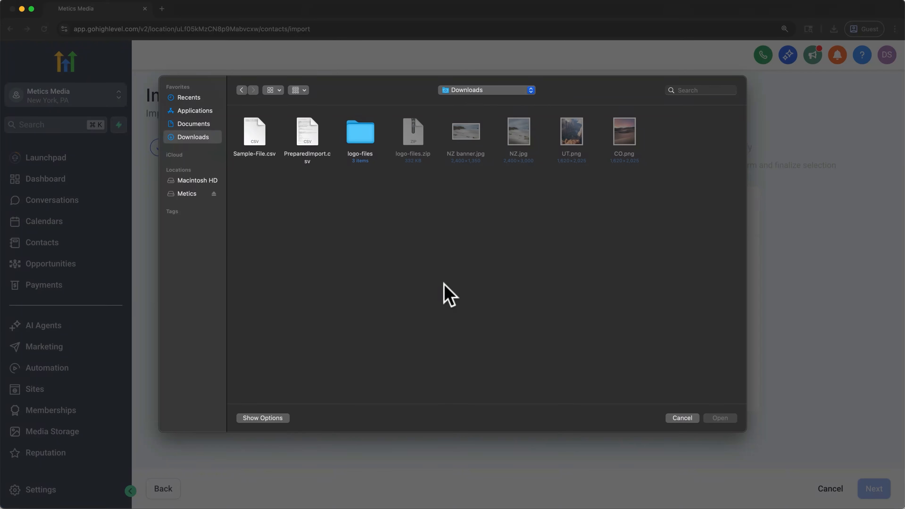
double_click(308, 137)
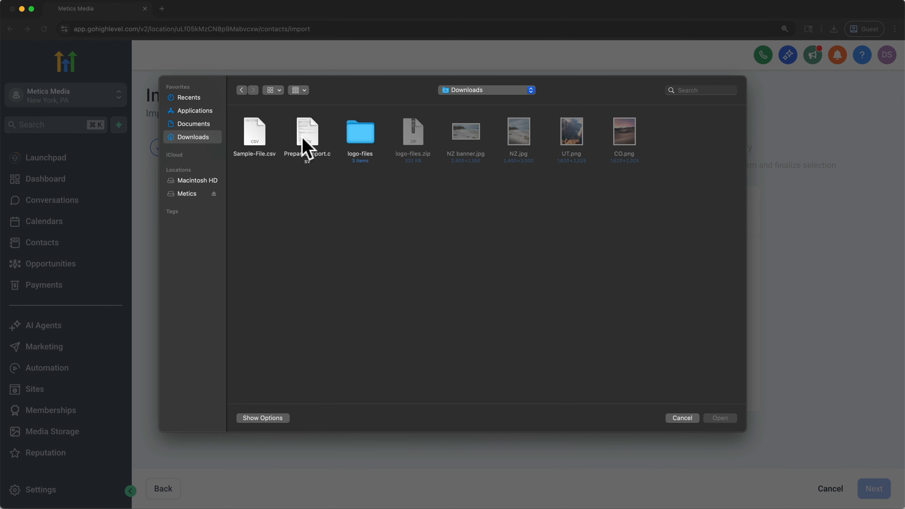
left_click(303, 138)
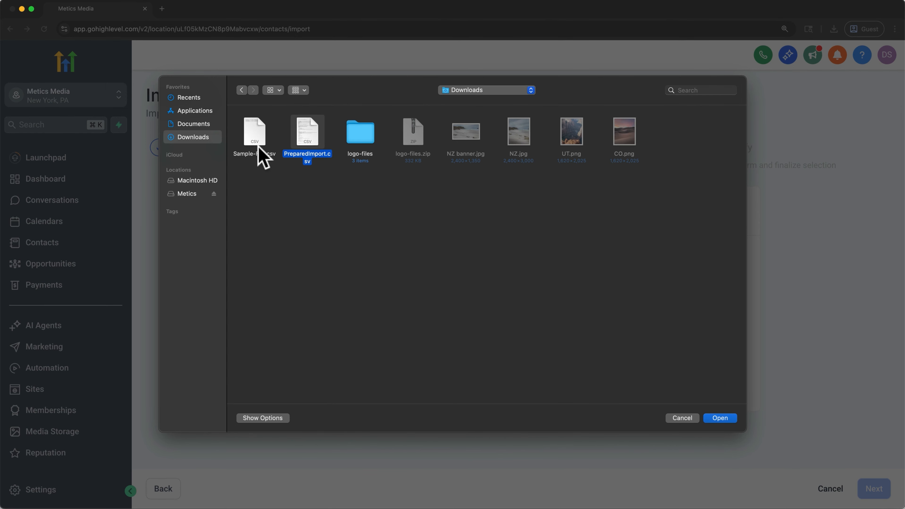
left_click(728, 420)
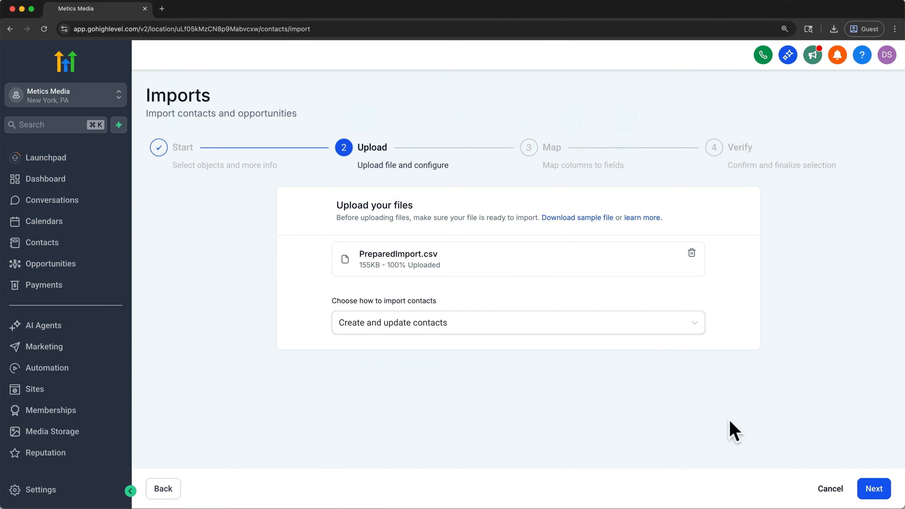
Step: Set the import mode to Create and update contacts and proceed to column mapping
left_click(660, 329)
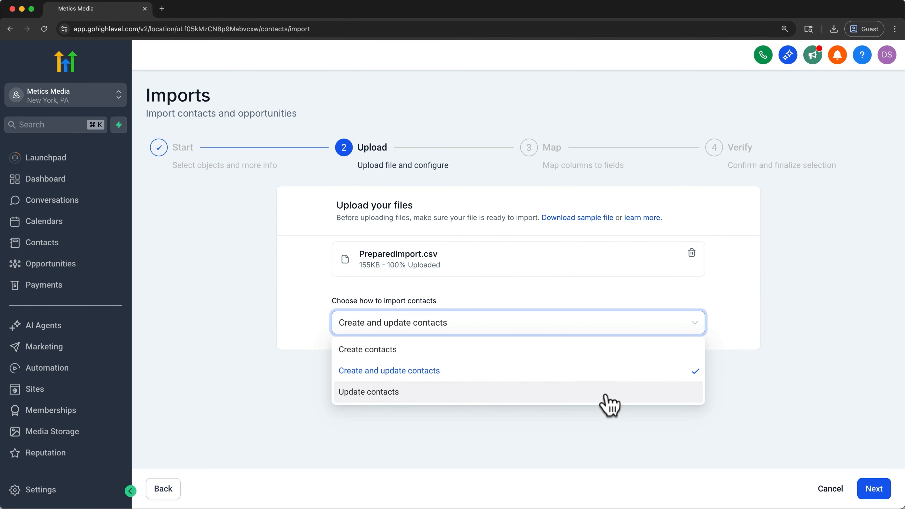
left_click(617, 375)
left_click(867, 487)
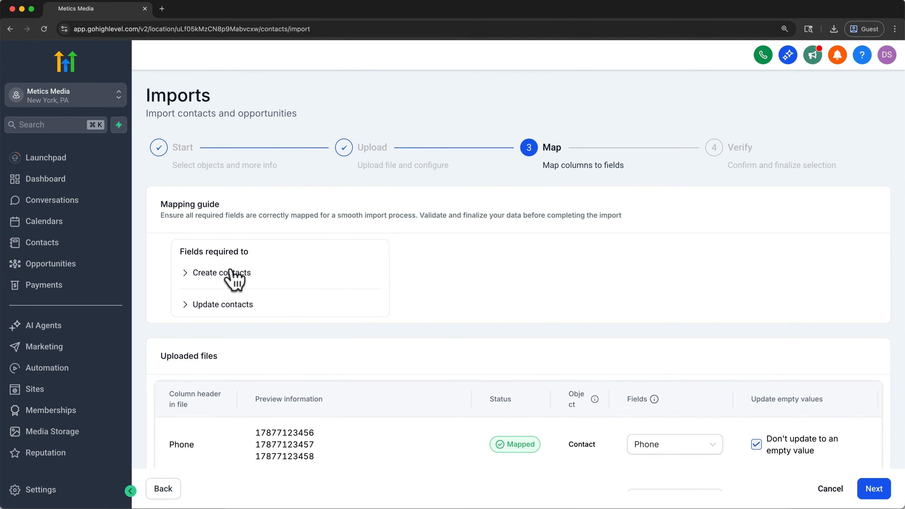
Step: Examine the fields required to create and update contacts, the column mappings, and the field options for the Phone column
left_click(185, 274)
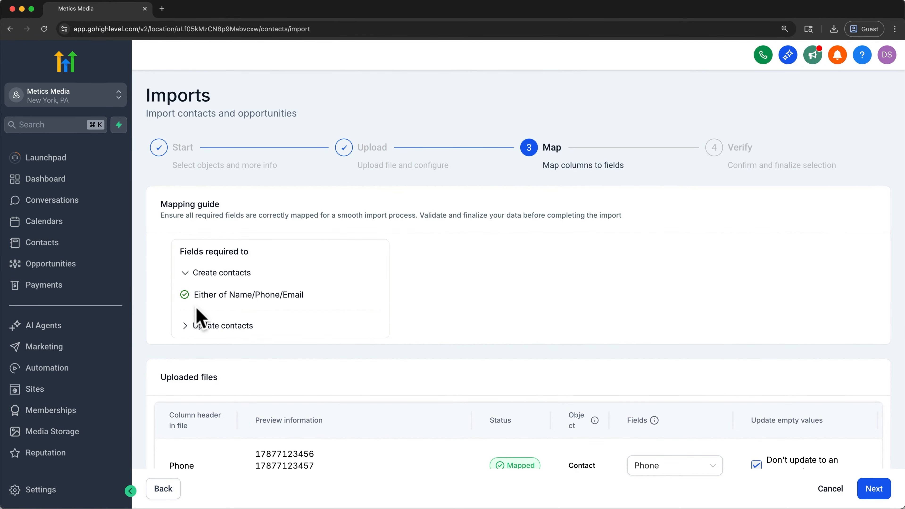
left_click(188, 324)
scroll(189, 330, "down", 1)
scroll(189, 328, "down", 7)
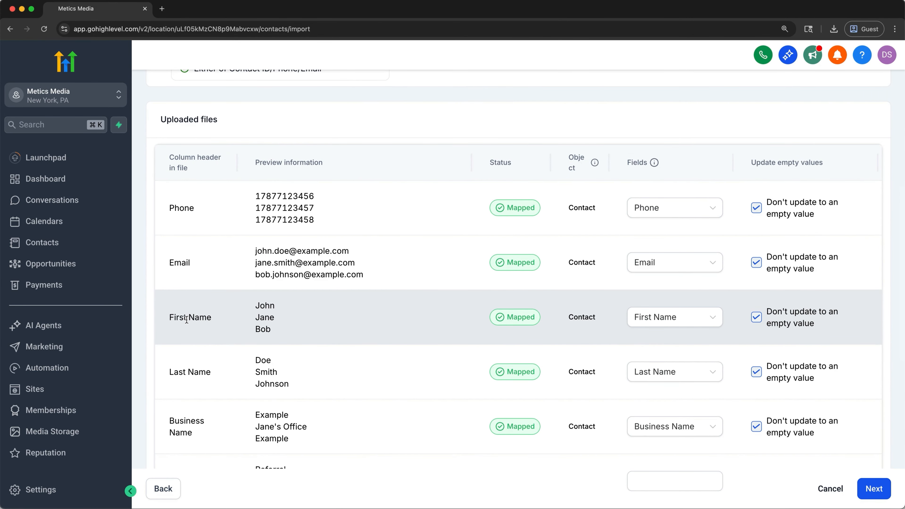
scroll(186, 320, "down", 1)
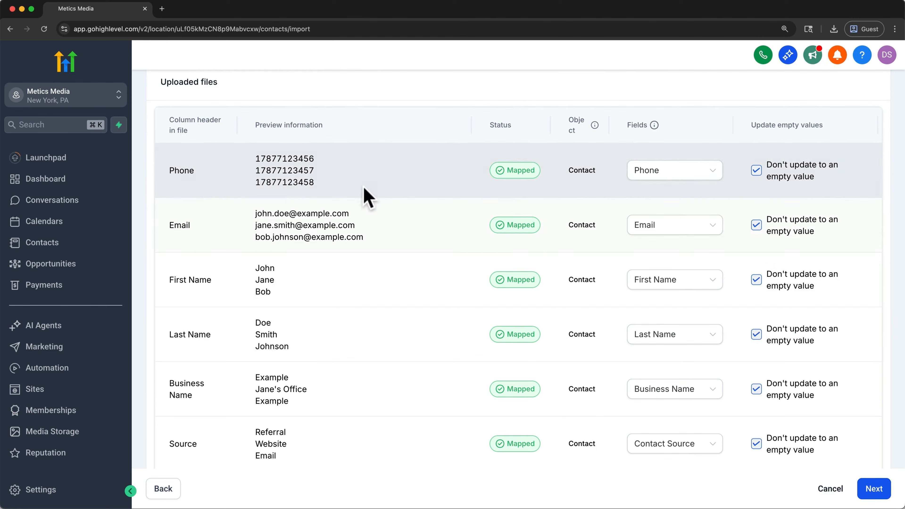
left_click(670, 172)
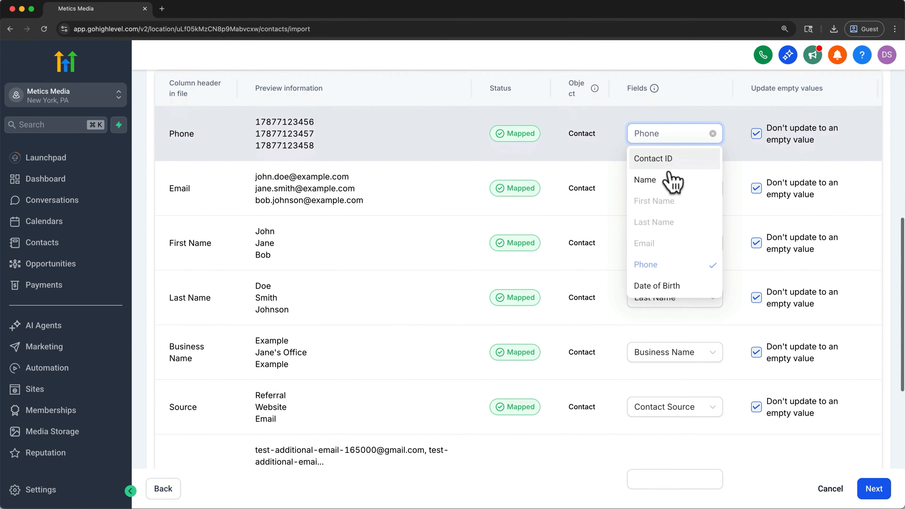
scroll(671, 178, "down", 2)
Step: Accept the column mapping, confirm the contact consent disclaimer, and start the bulk import
left_click(874, 489)
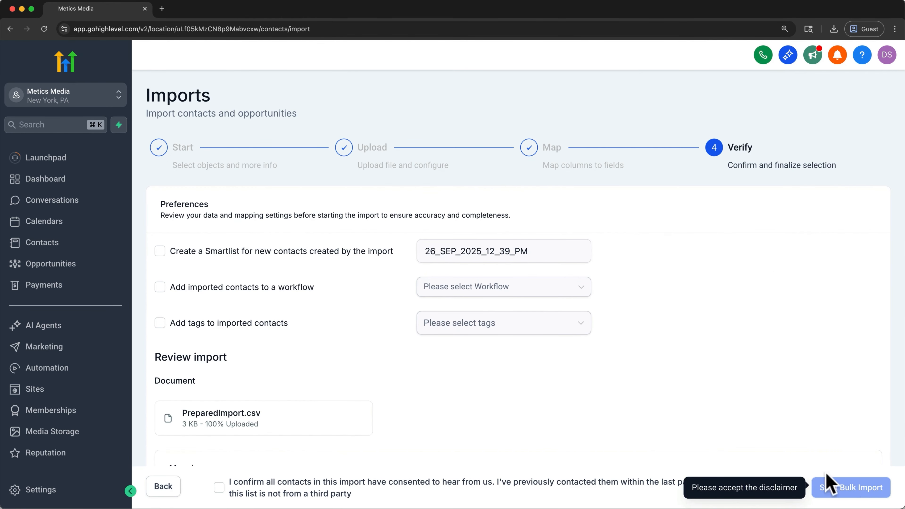
left_click(219, 488)
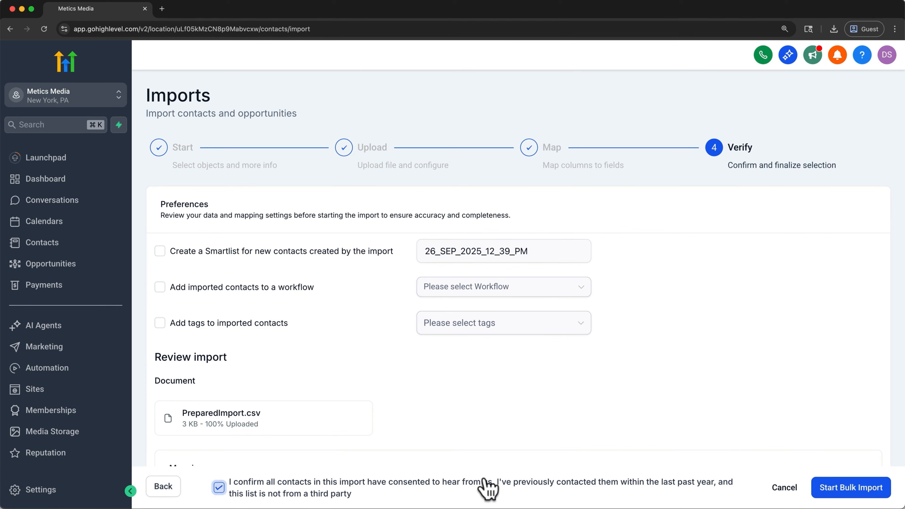
left_click(822, 487)
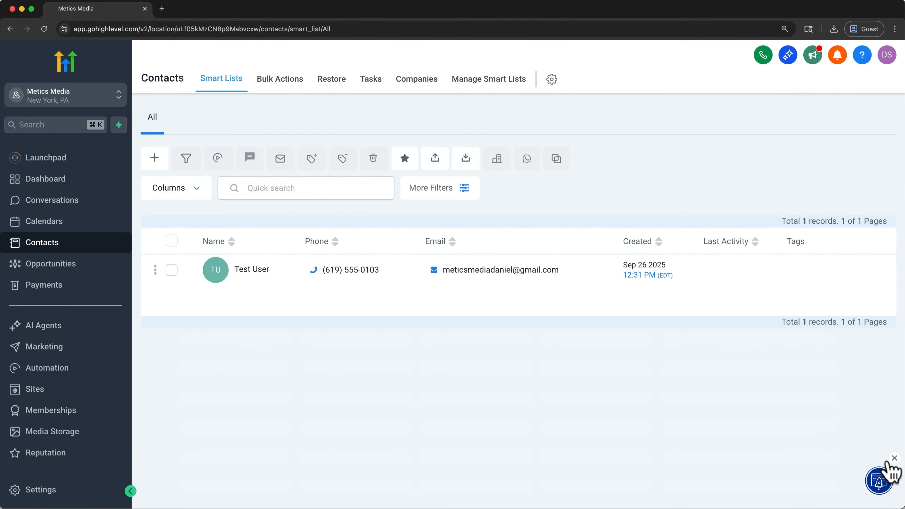
left_click(893, 458)
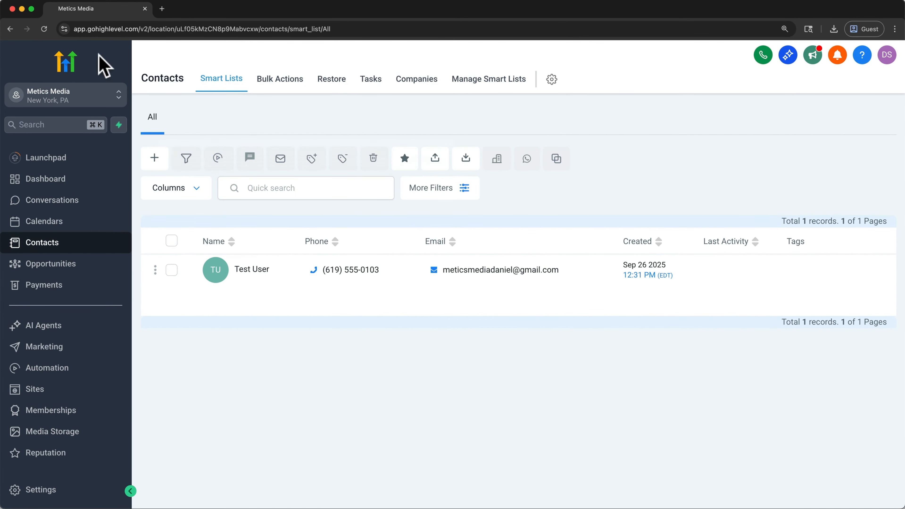
Step: Reload the contact list and check the import's progress in Bulk Actions
left_click(45, 29)
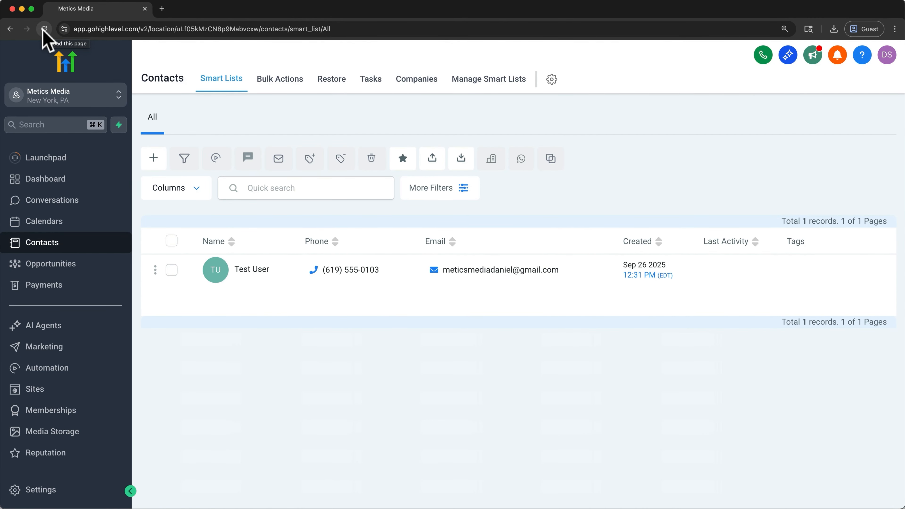
left_click(282, 85)
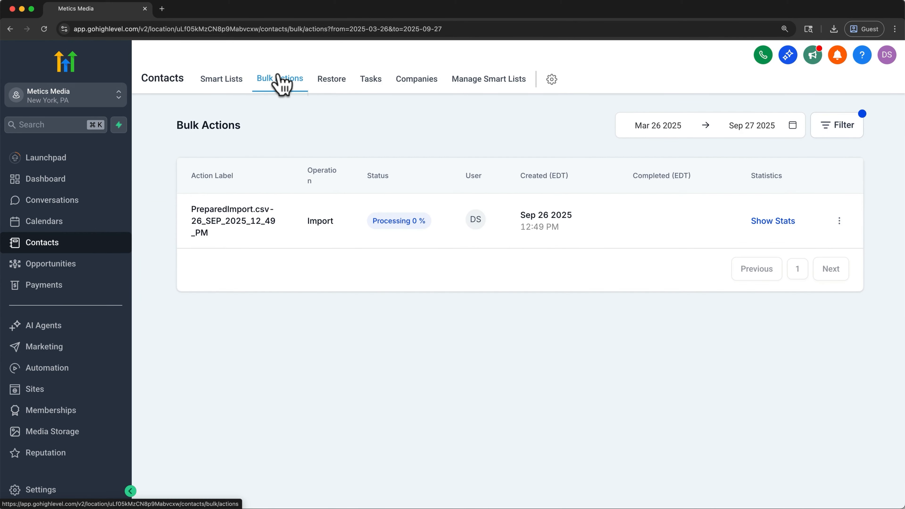